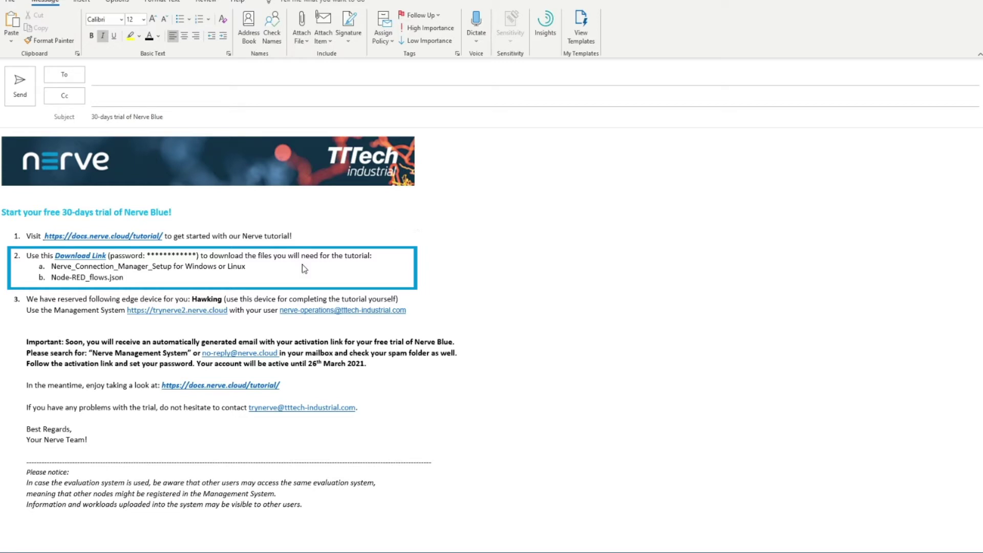
- Follow the 'Download Link' in step 2 of the trial e-mail to get the tutorial files
left_click(88, 255)
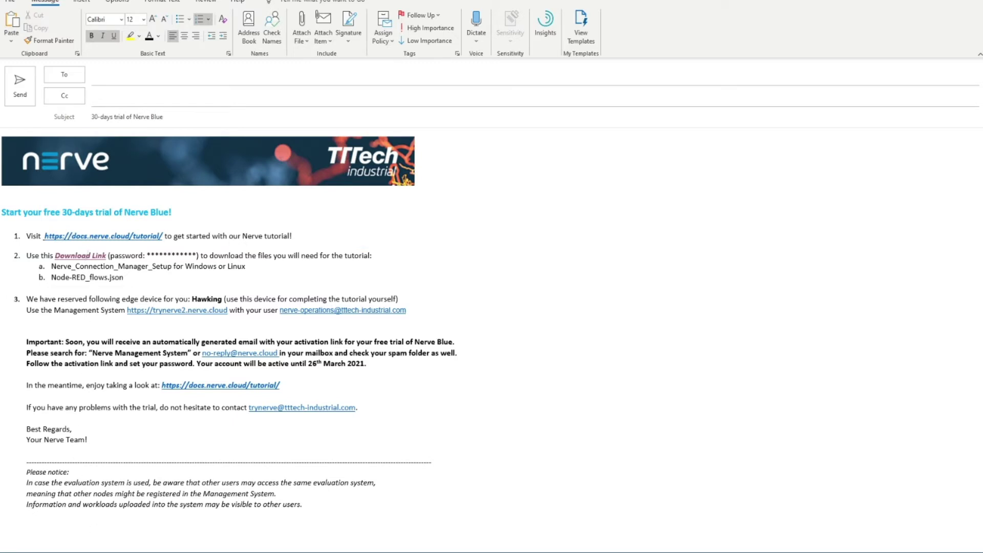
- In the Chrome file-share tab, unlock the TTTech share by entering its password
mouse_move(54, 544)
left_click(149, 545)
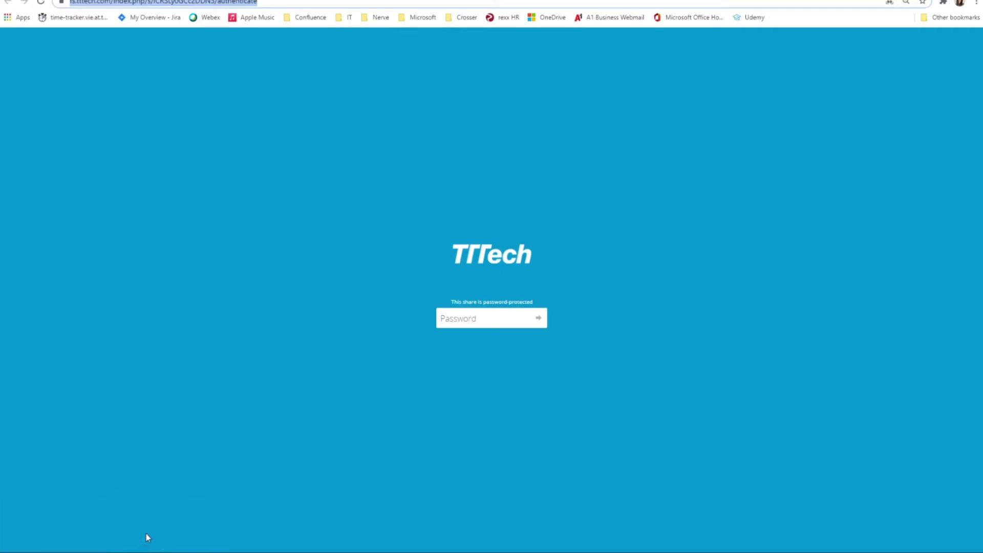
left_click(464, 322)
type("**********")
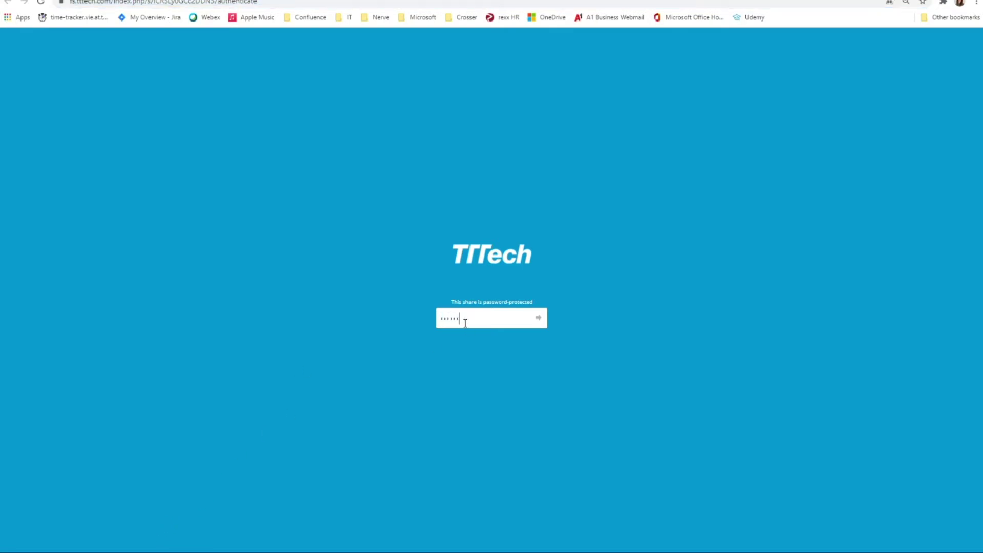
type("********")
left_click(540, 318)
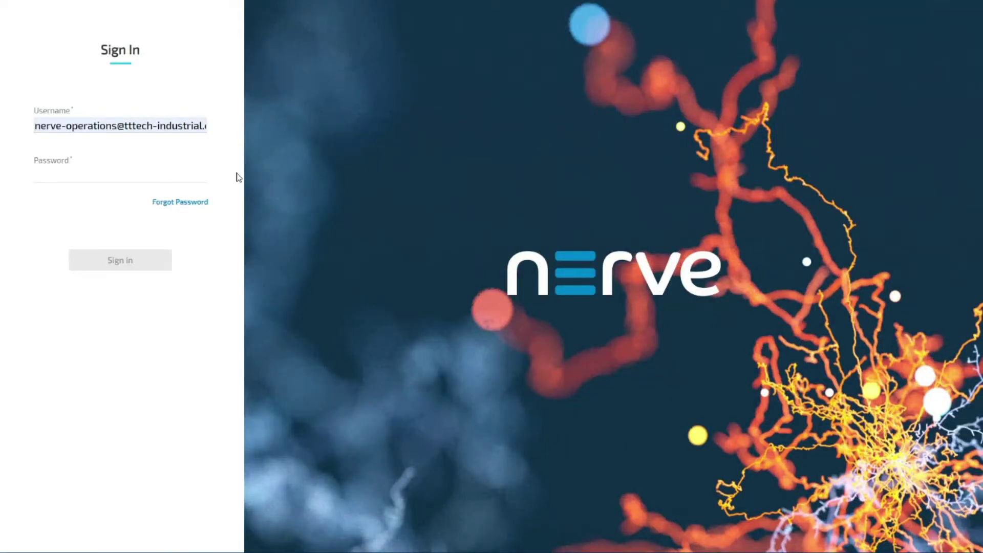
- Sign in to Nerve Management System with the account password
left_click(159, 177)
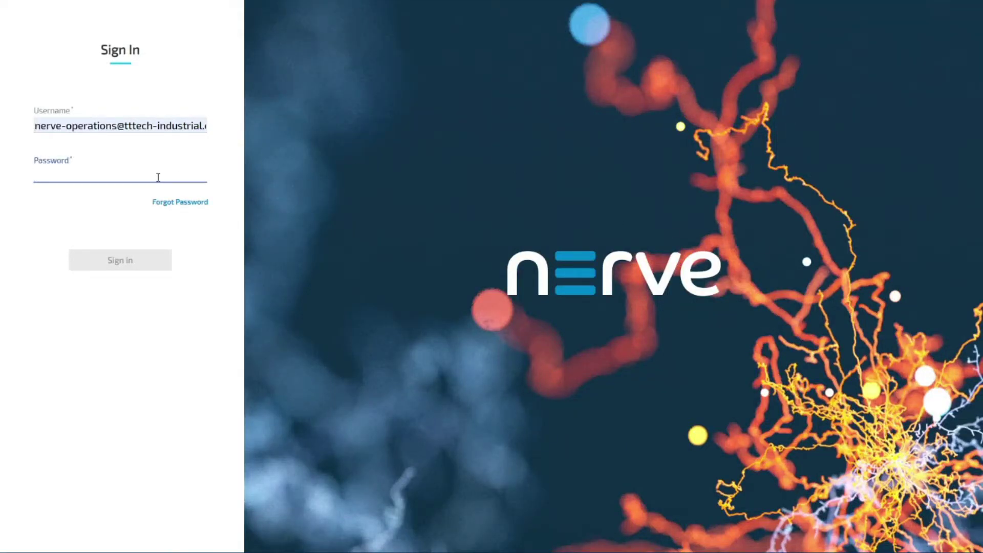
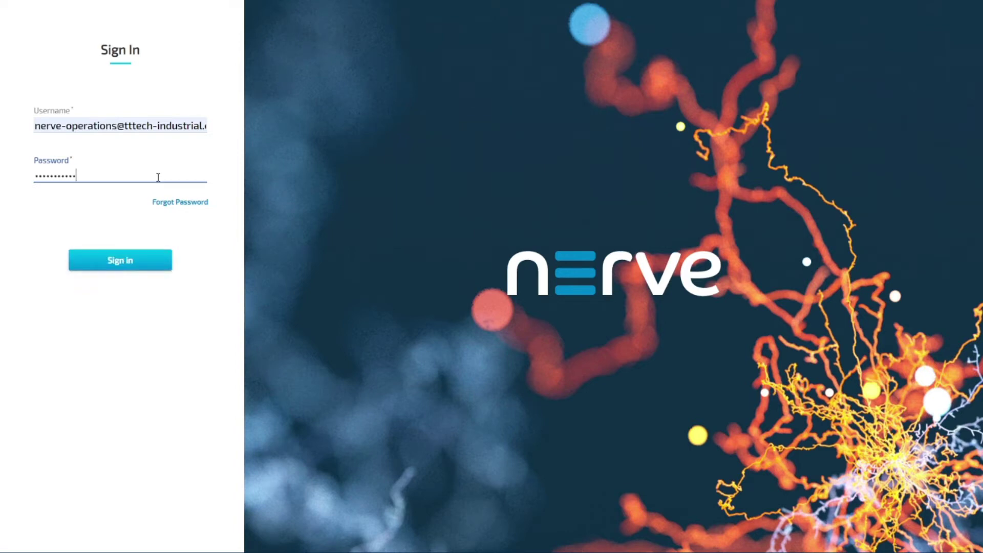
left_click(145, 260)
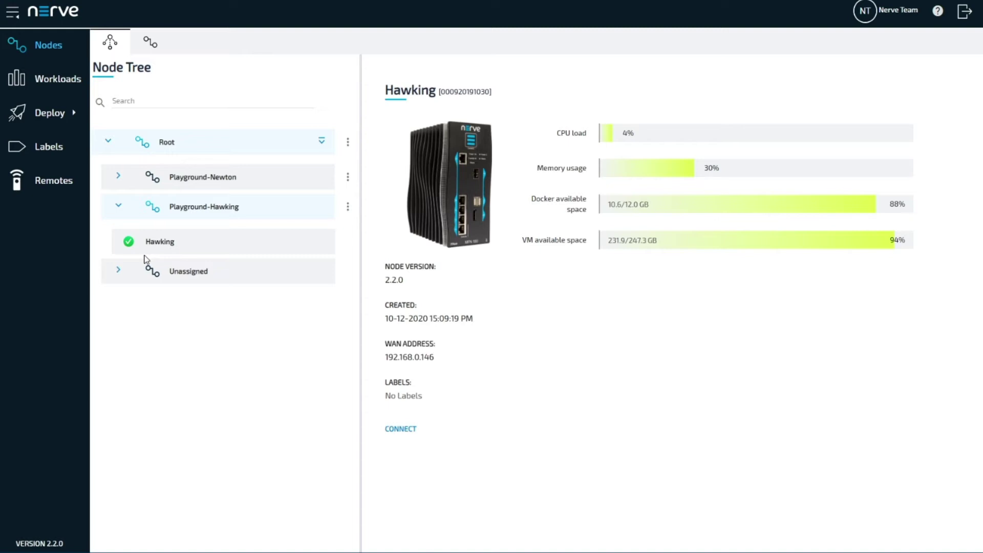
- Show the Workloads list with Machine Simulation (codesys) and Node-RED (docker)
left_click(60, 79)
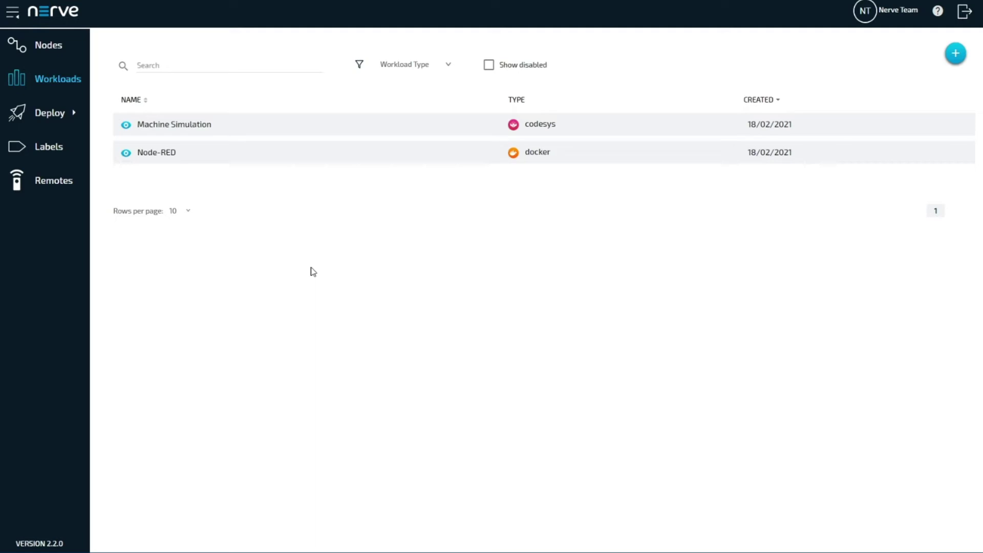
- Open the Deploy wizard at its Docker, Virtual Machine or CODESYS workload-type choice
left_click(61, 116)
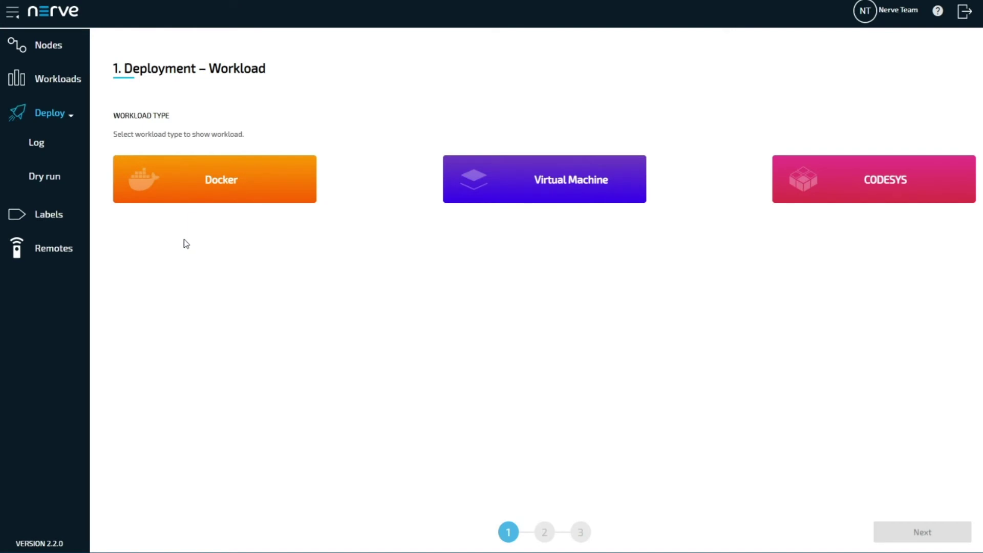
- Deploy the Docker workload Node-RED, version Node-RED_Tutorial, to the Hawking node
left_click(185, 184)
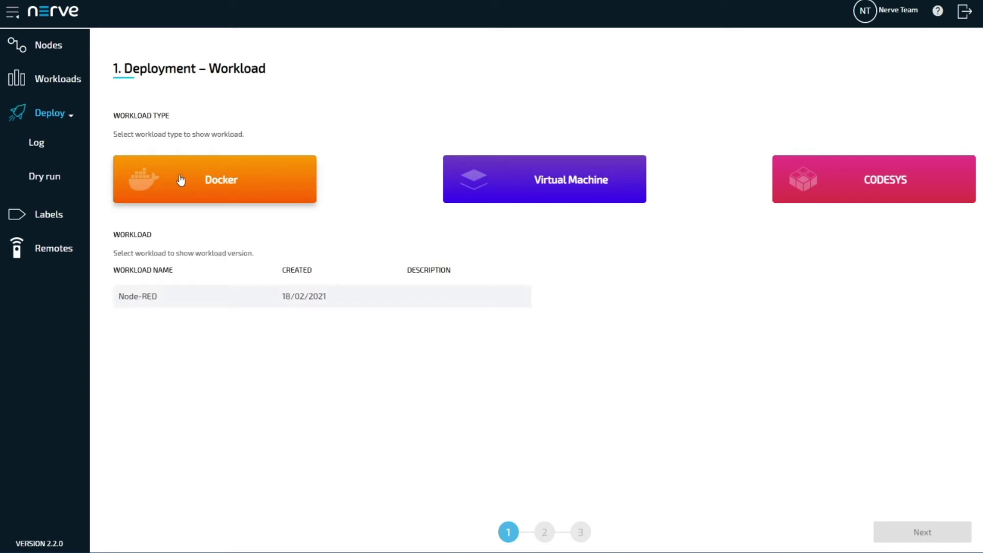
left_click(341, 300)
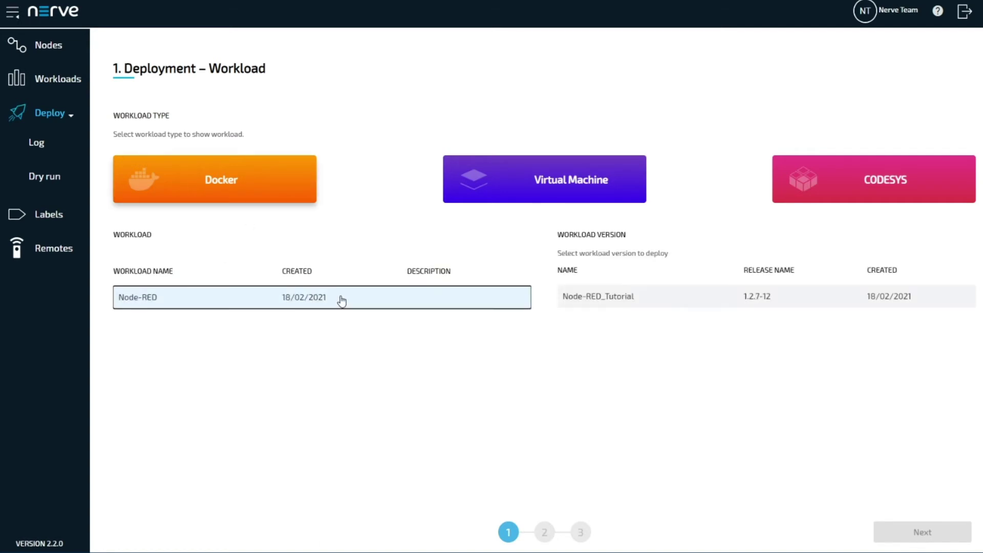
left_click(663, 297)
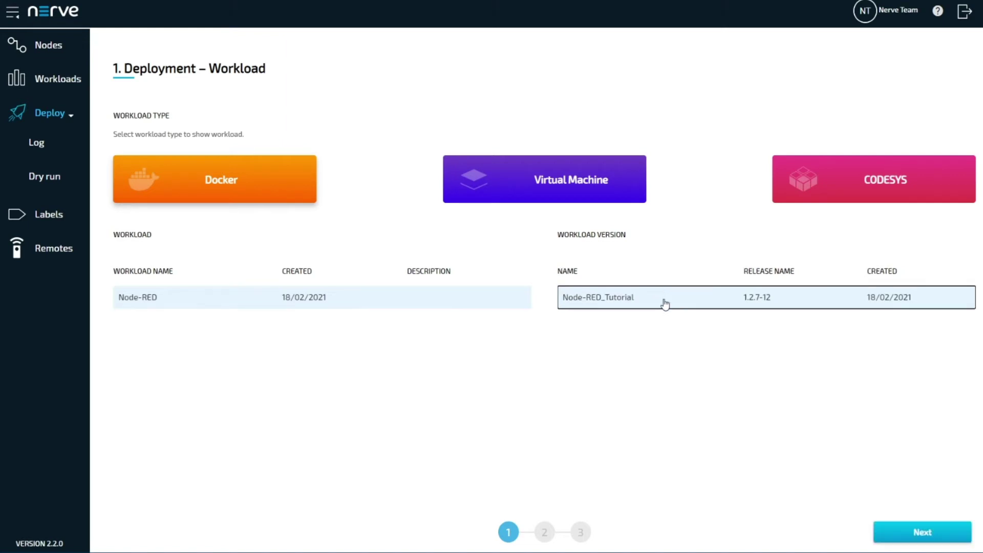
left_click(904, 540)
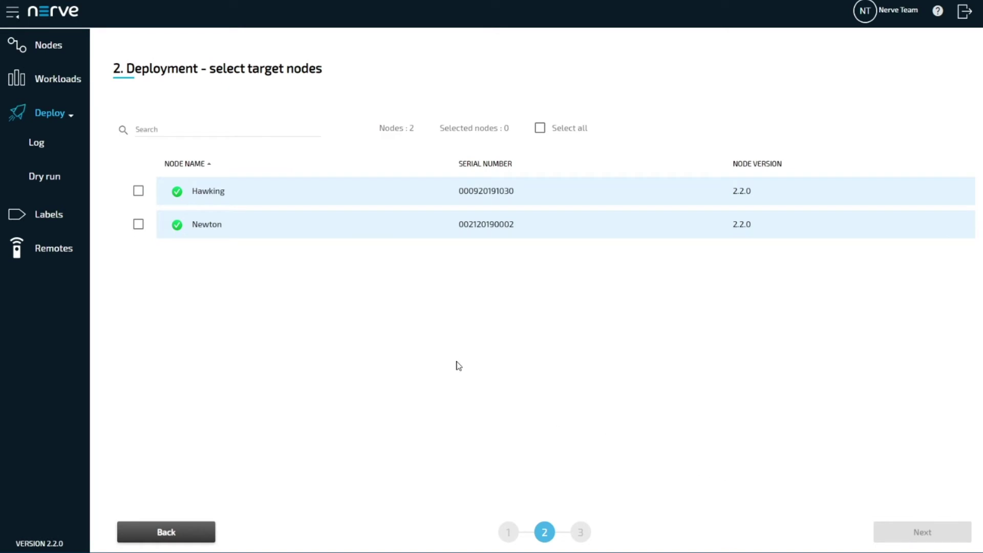
left_click(138, 191)
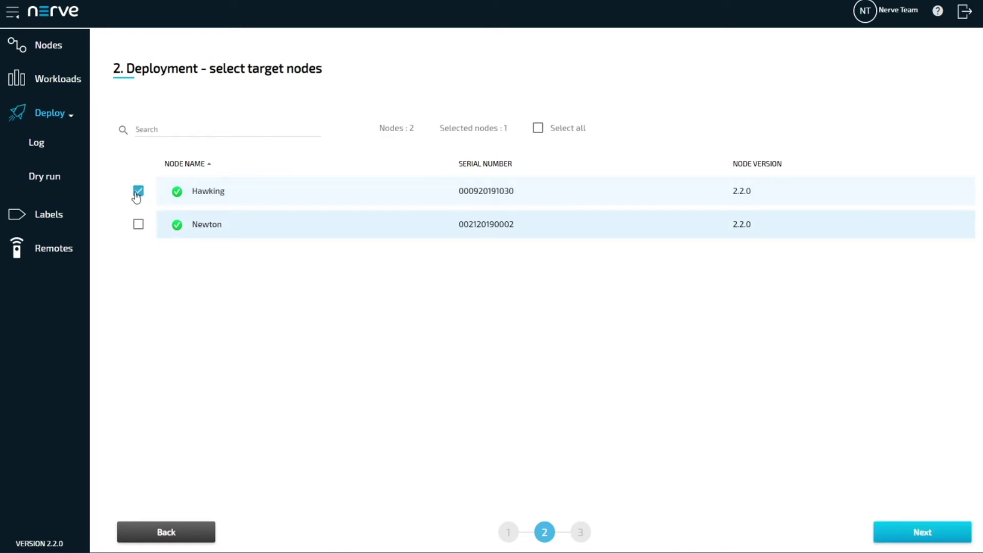
left_click(877, 536)
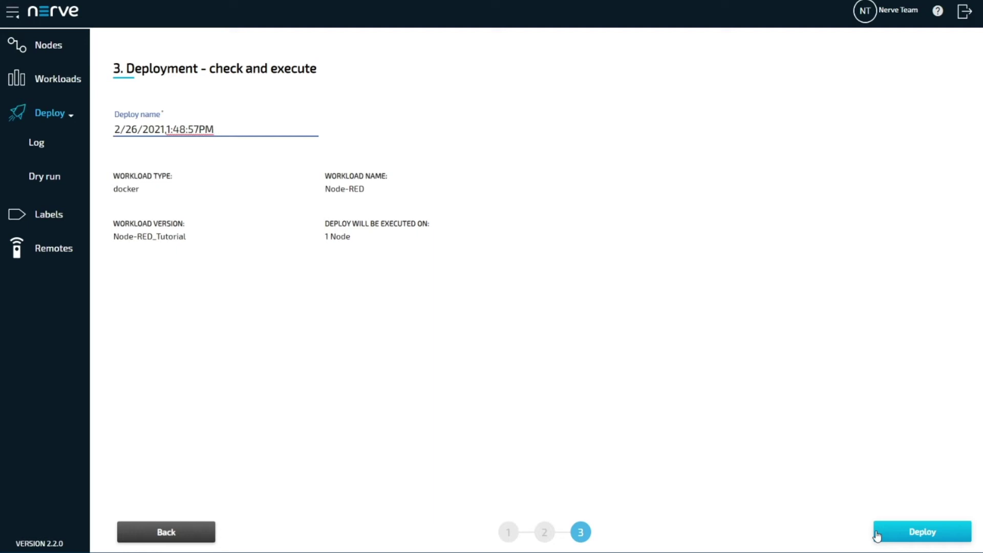
left_click(876, 535)
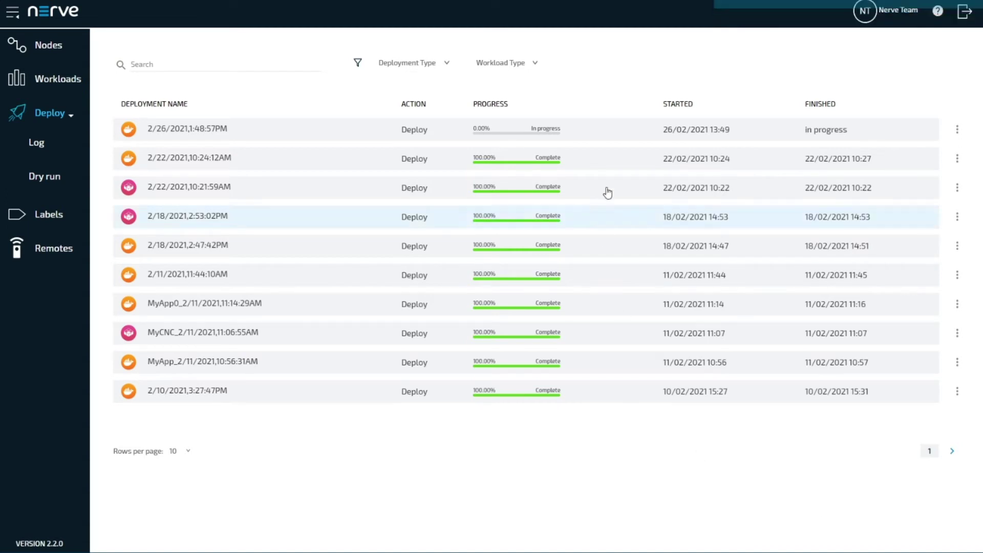
- Check the new Node-RED deployment's progress in the deployment log
left_click(596, 135)
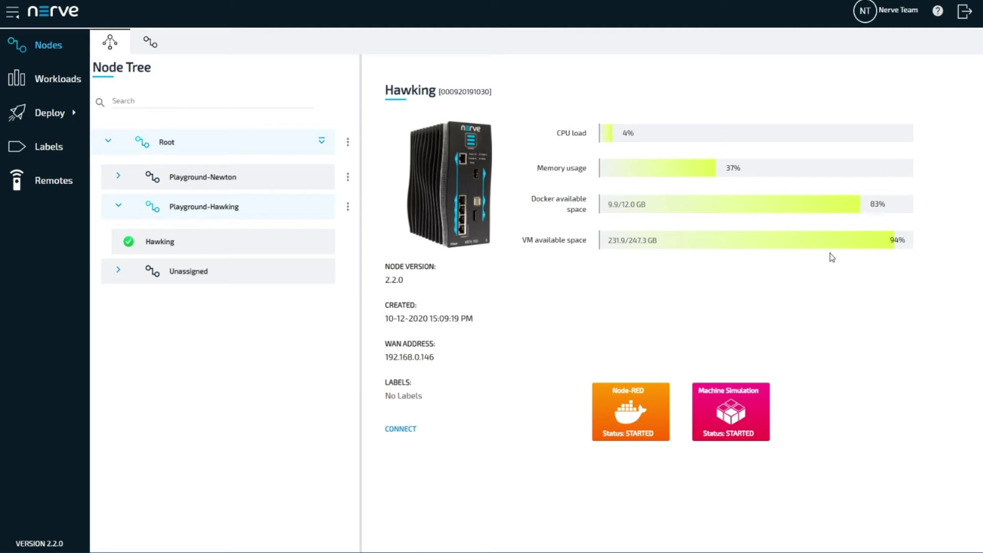
- Connect to Hawking's Machine Simulation workload through its port 8080 connection
left_click(756, 399)
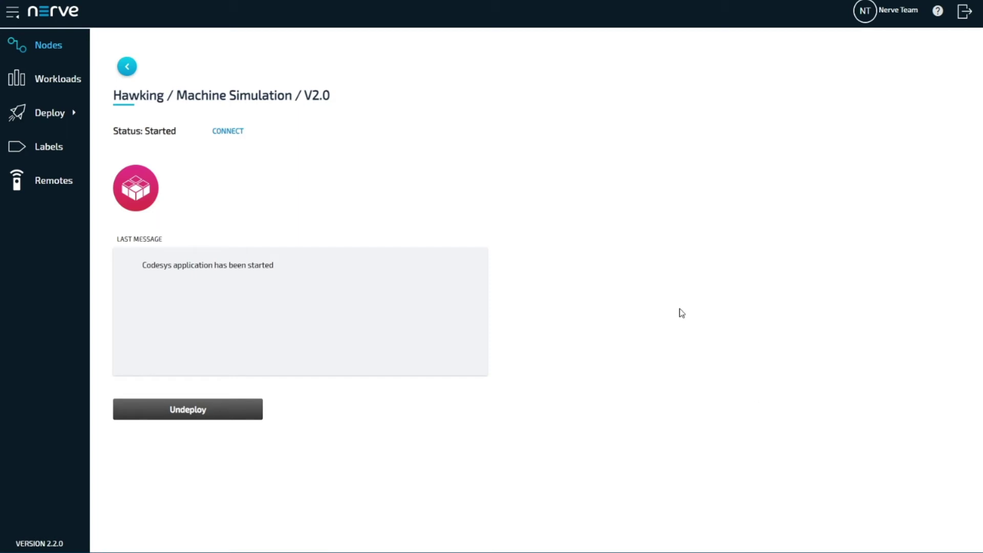
left_click(228, 132)
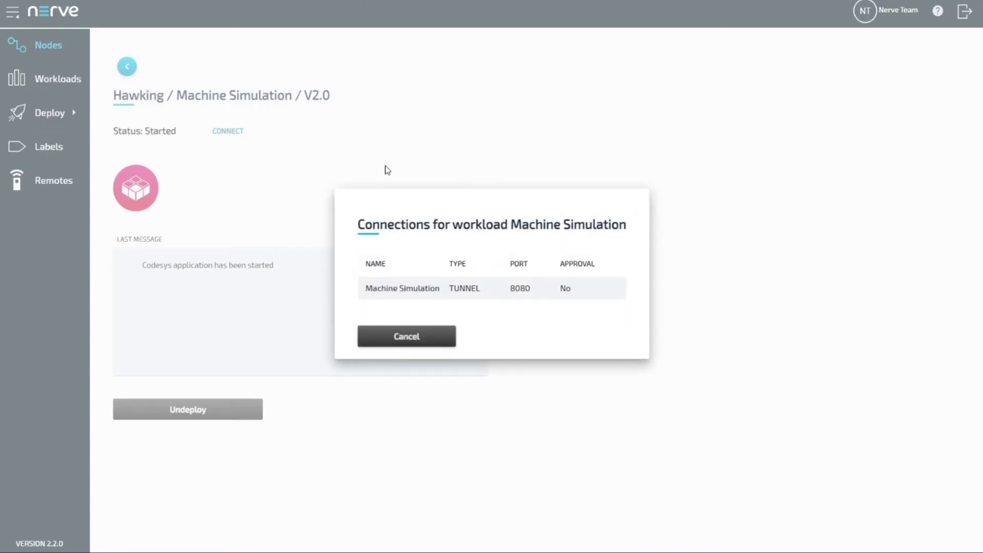
left_click(485, 296)
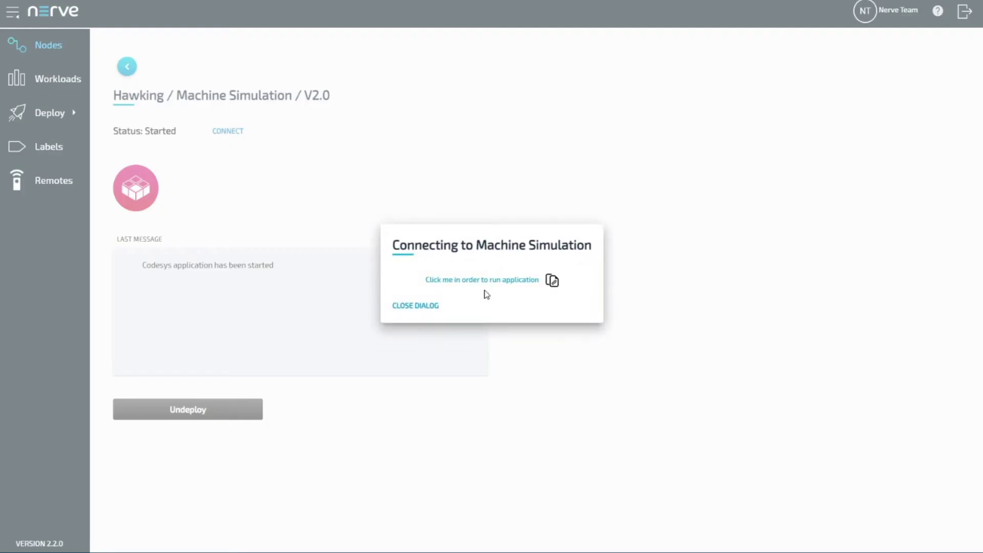
left_click(483, 282)
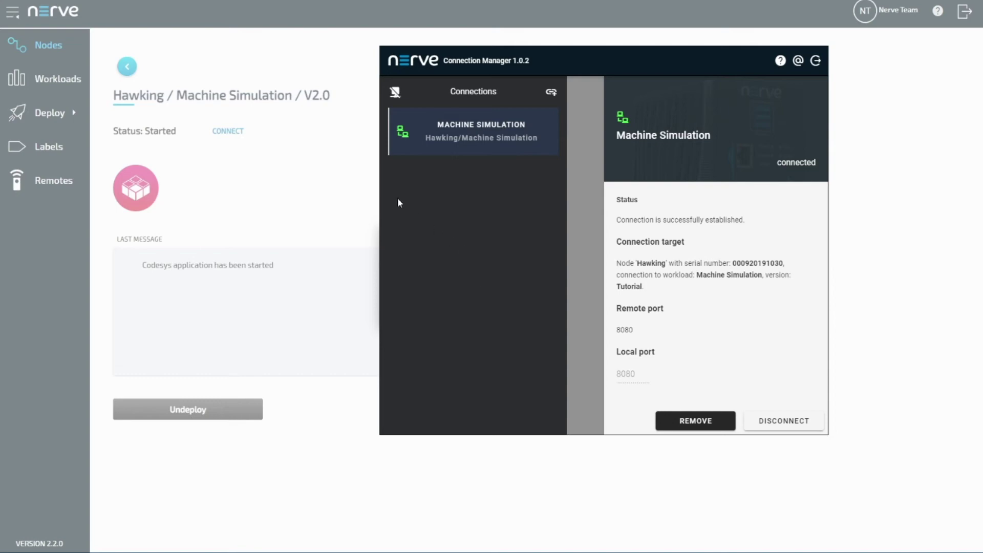
- Load the Machine Simulation HMI at localhost:8080 in a new browser tab
key("ctrl+t")
type("local")
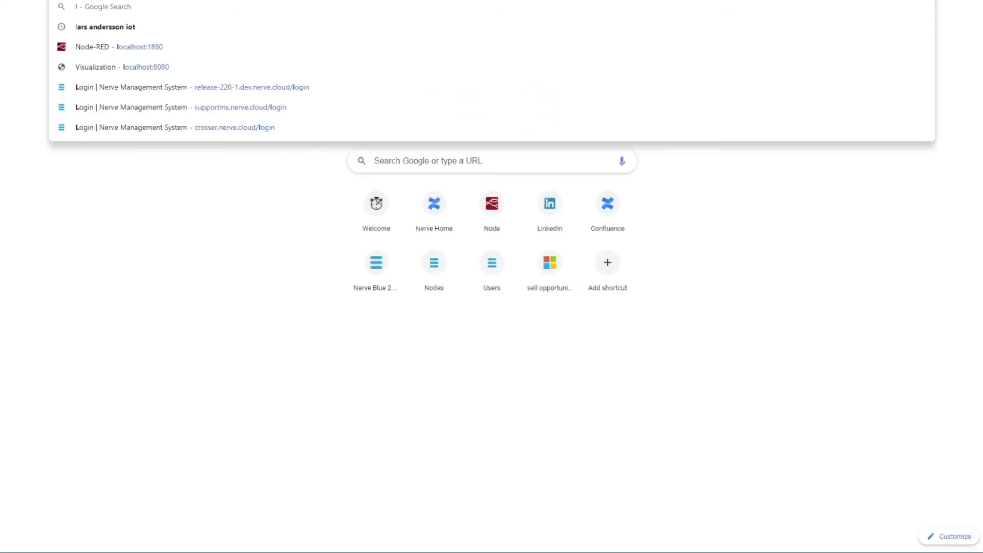
type("host:180")
key("BackSpace")
key("BackSpace")
key("BackSpace")
type("8080")
key("Return")
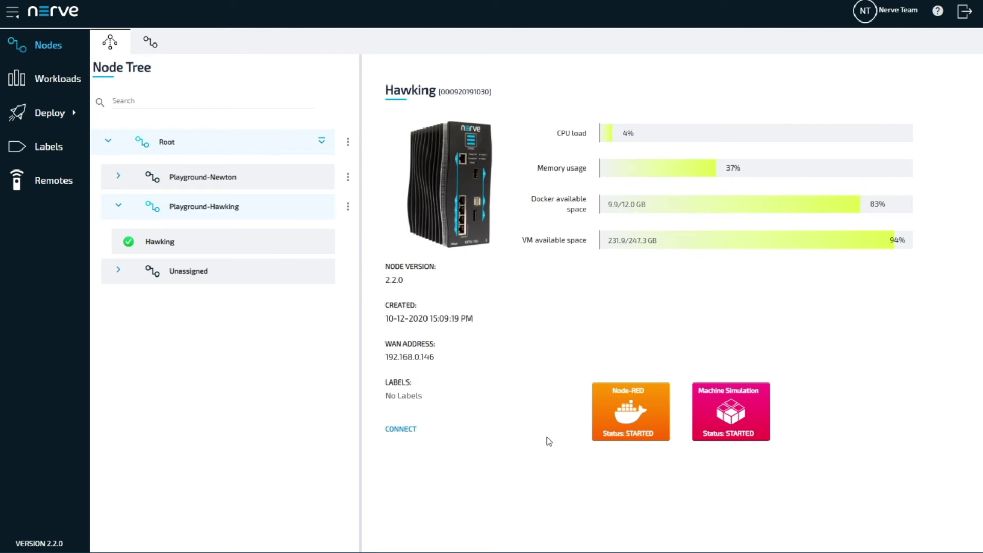
- Connect to Hawking's Node-RED workload through its port 1880 tunnel
left_click(615, 413)
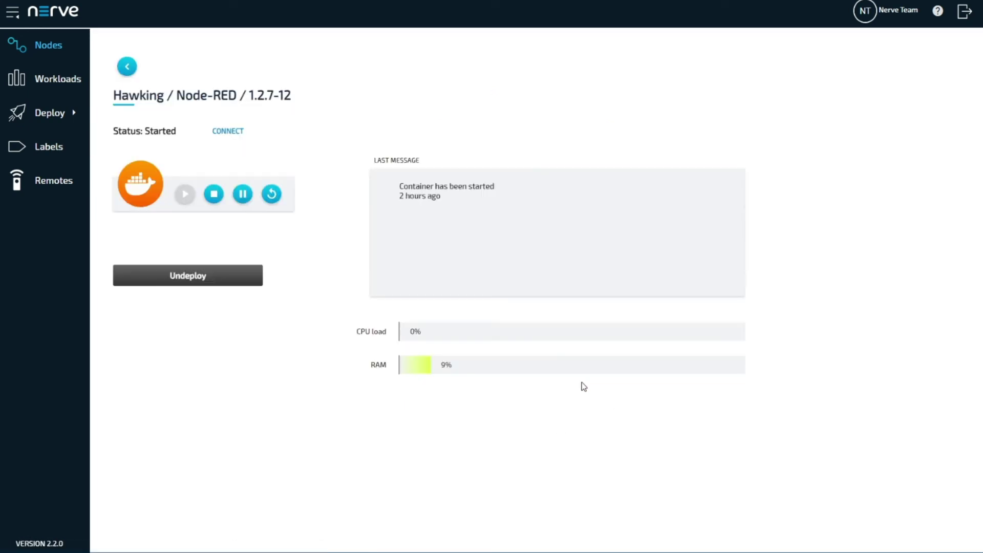
left_click(235, 132)
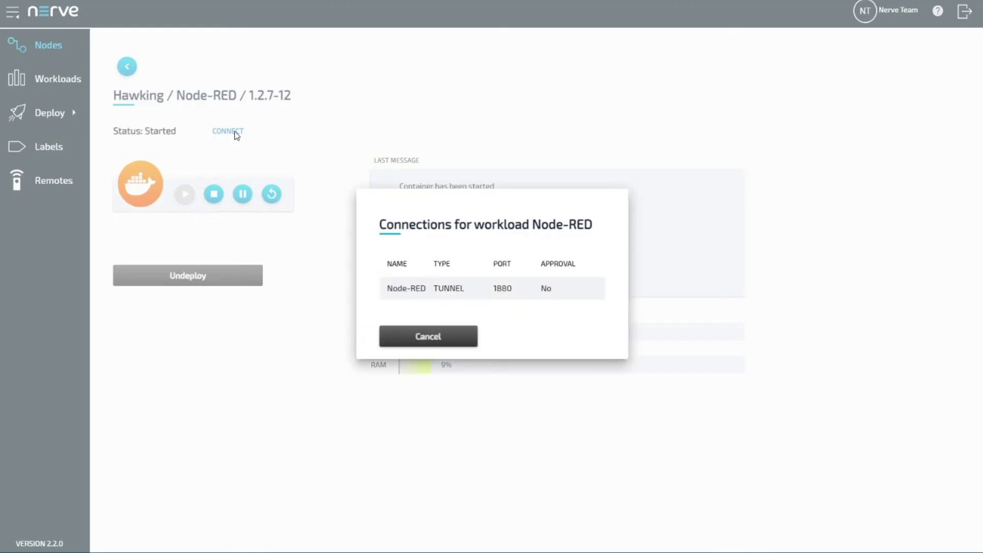
left_click(475, 292)
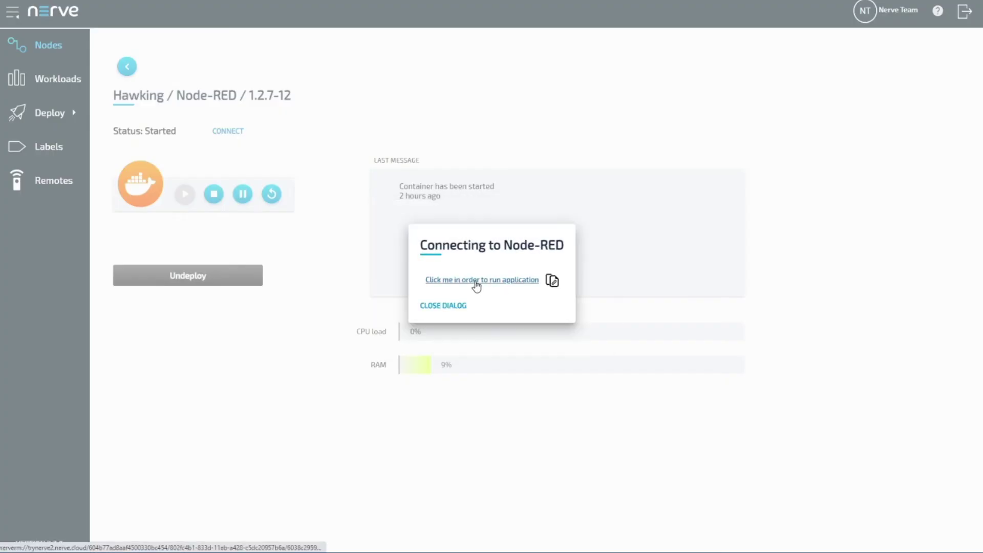
left_click(474, 281)
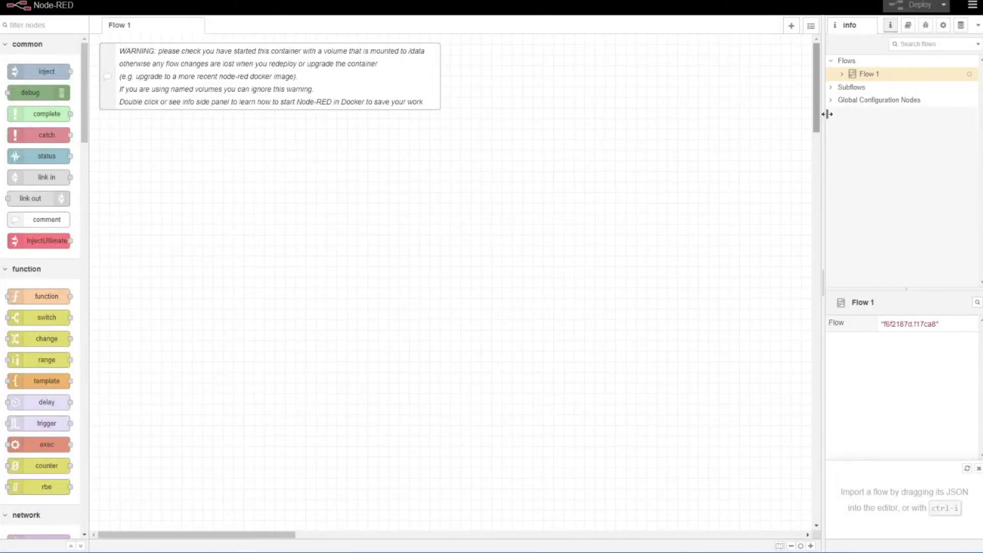
- Import the Node-RED_flow_V2.json file into the Node-RED editor as a new flow
left_click(971, 10)
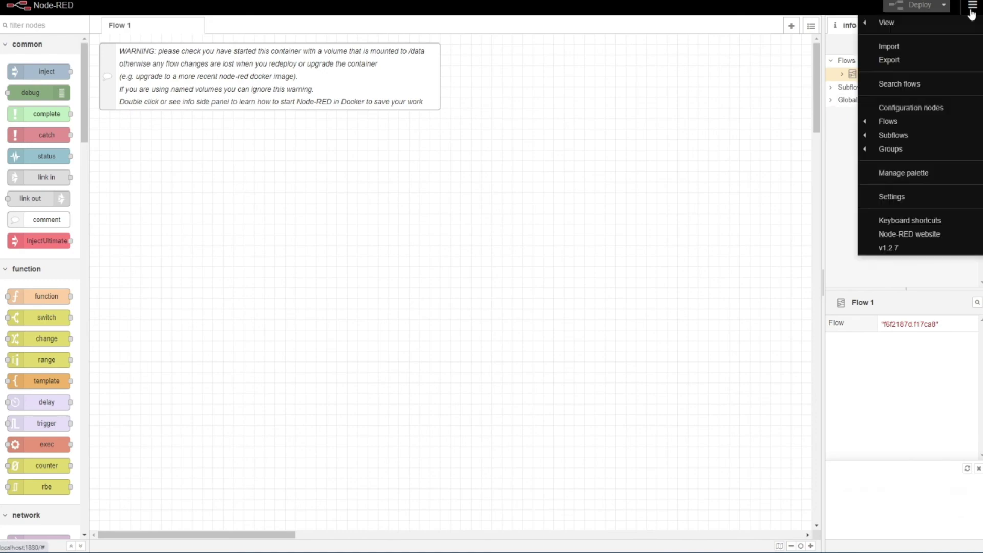
left_click(891, 47)
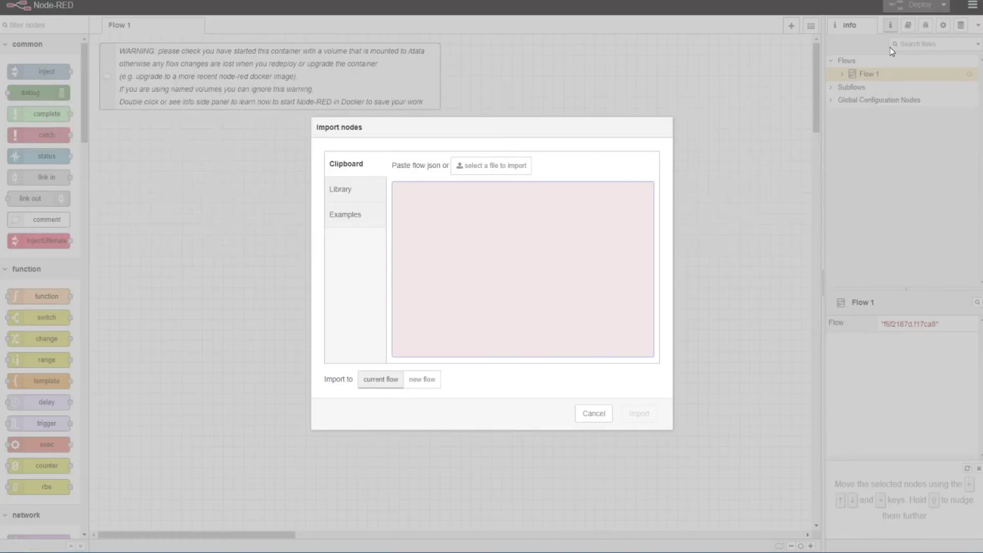
left_click(480, 166)
left_click(121, 40)
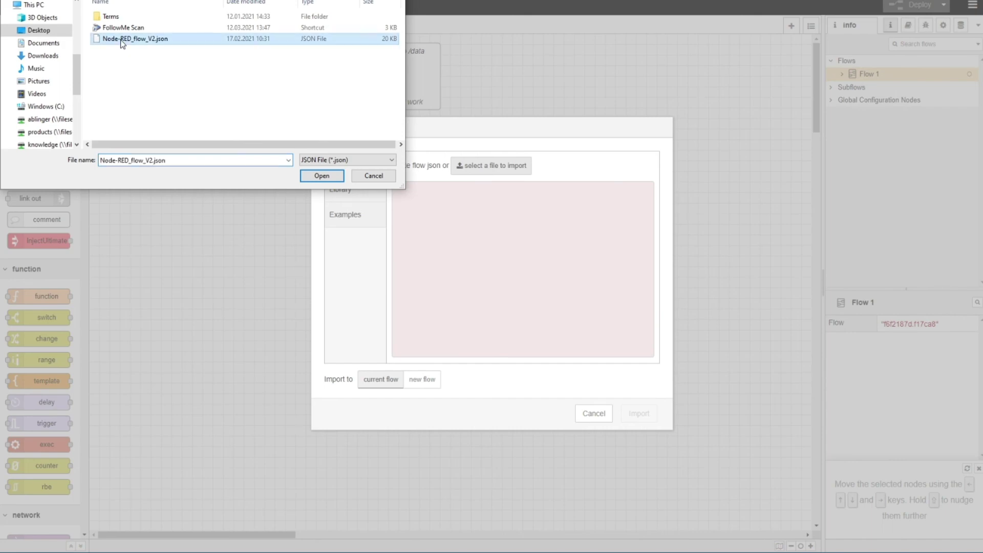
left_click(322, 176)
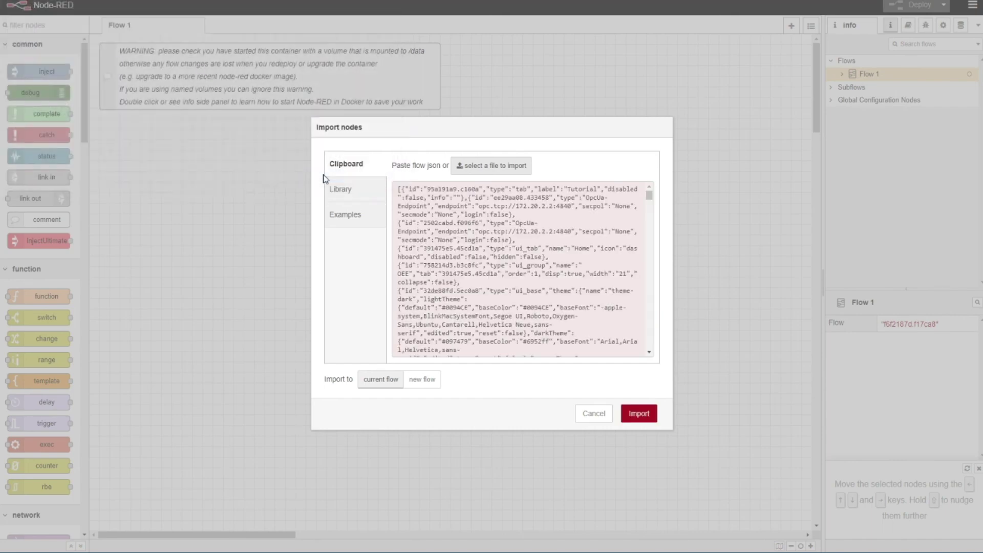
left_click(638, 412)
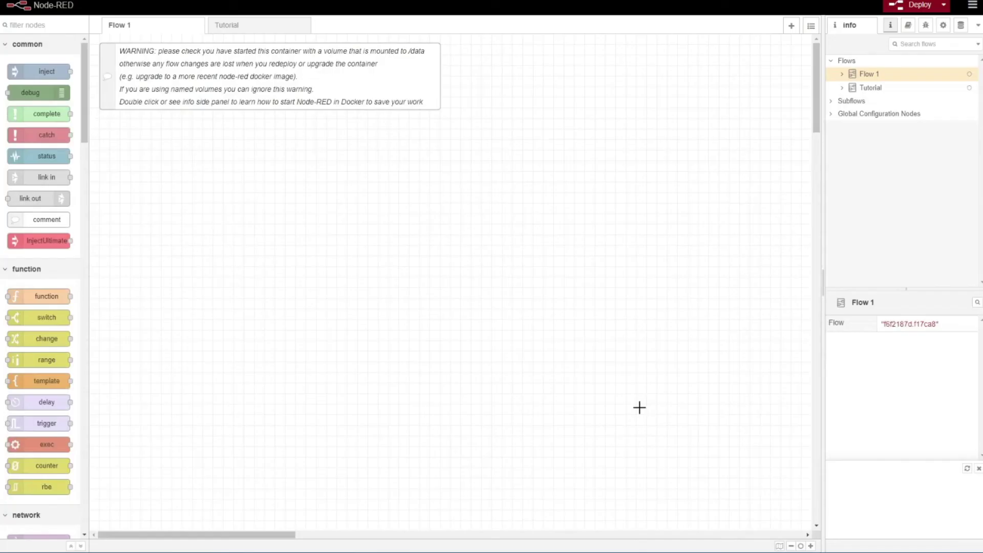
- Open the imported Tutorial flow and deploy it
left_click(272, 32)
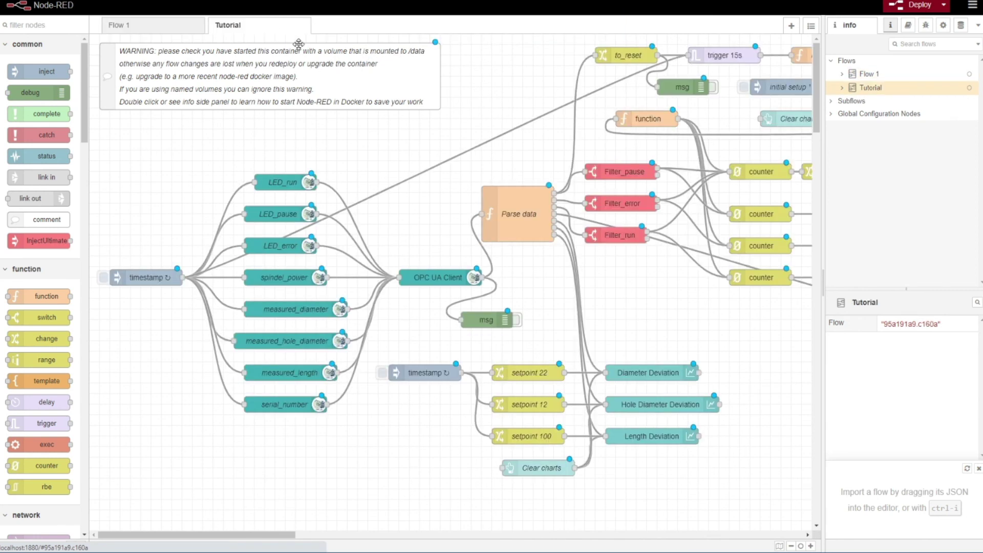
mouse_move(300, 540)
left_mouse_down()
mouse_move(421, 541)
mouse_move(333, 541)
left_mouse_up()
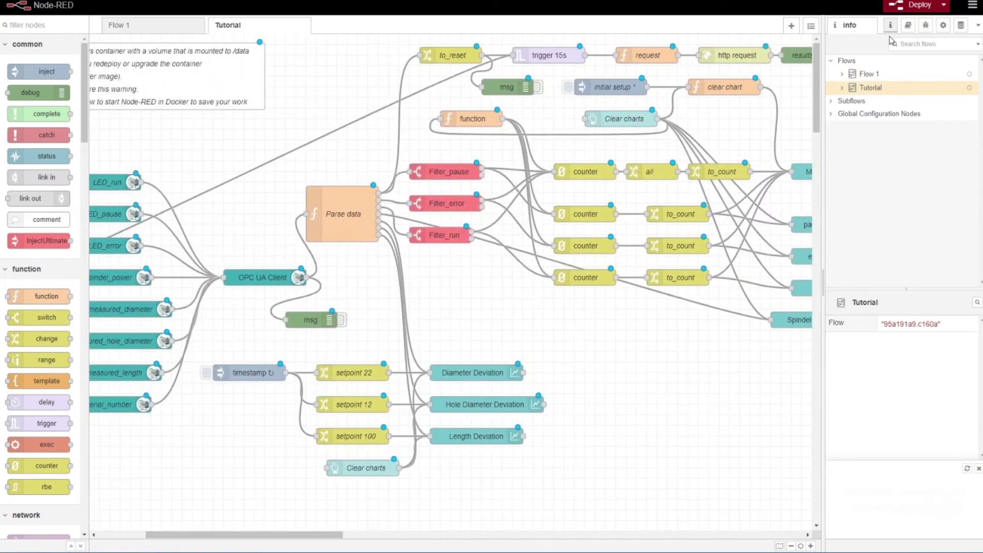
left_click(920, 6)
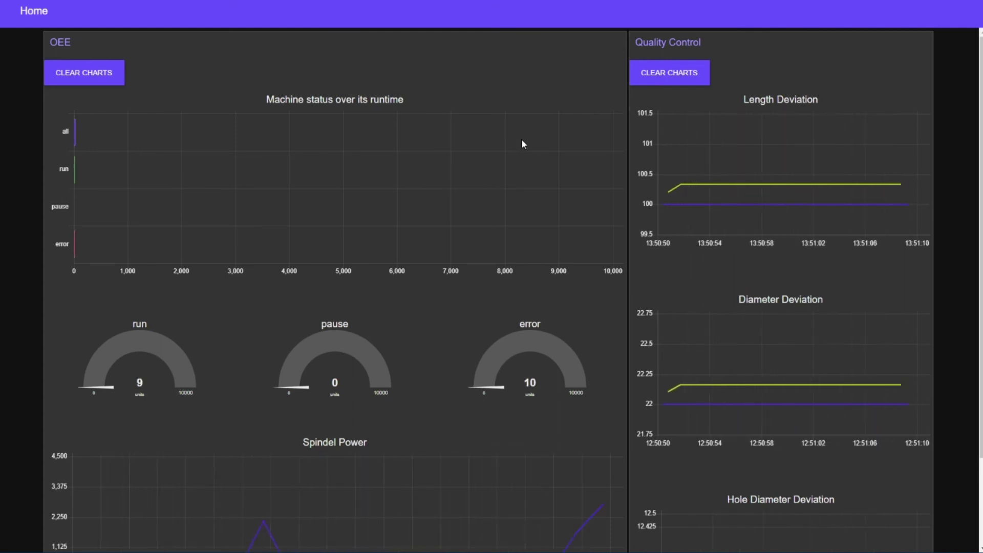
- Zoom out the OEE and Quality Control dashboard so it fits the window
key("ctrl+minus")
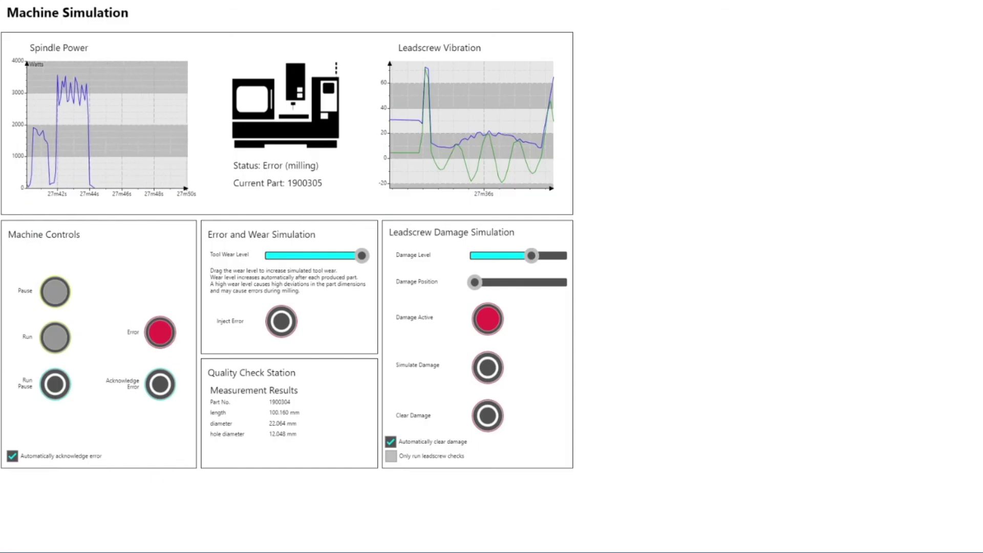
- Acknowledge the milling error and drag the Tool Wear Level slider to minimum
left_click(160, 384)
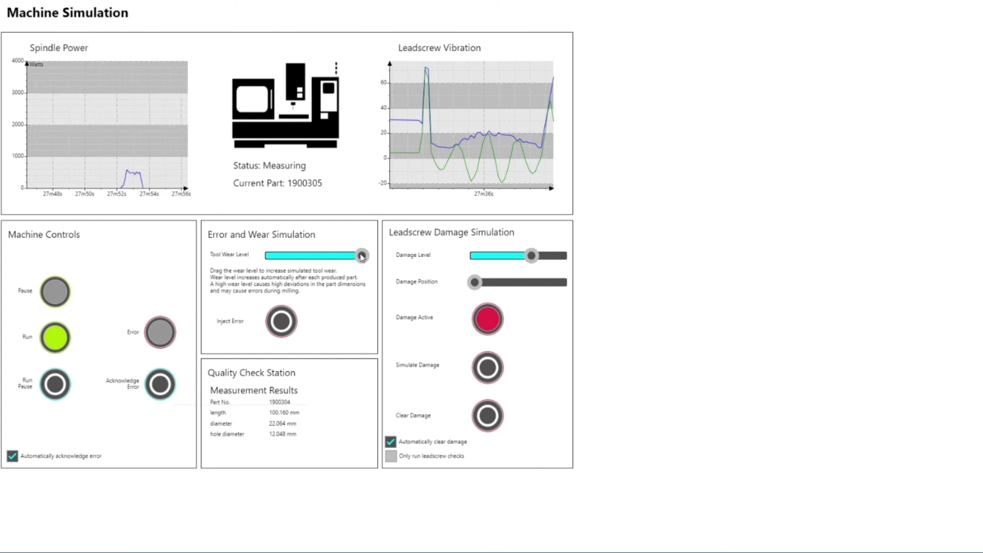
left_click_drag(362, 257, 266, 257)
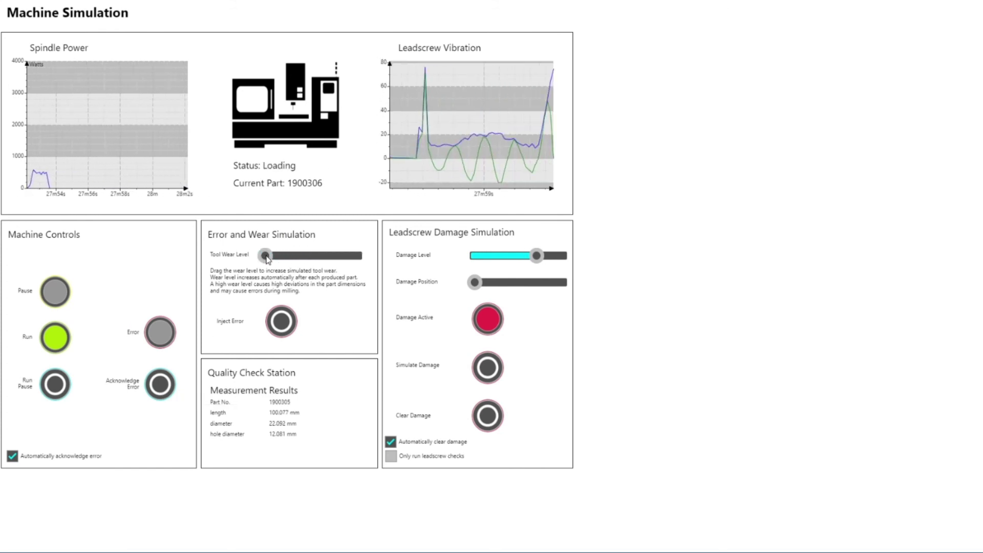